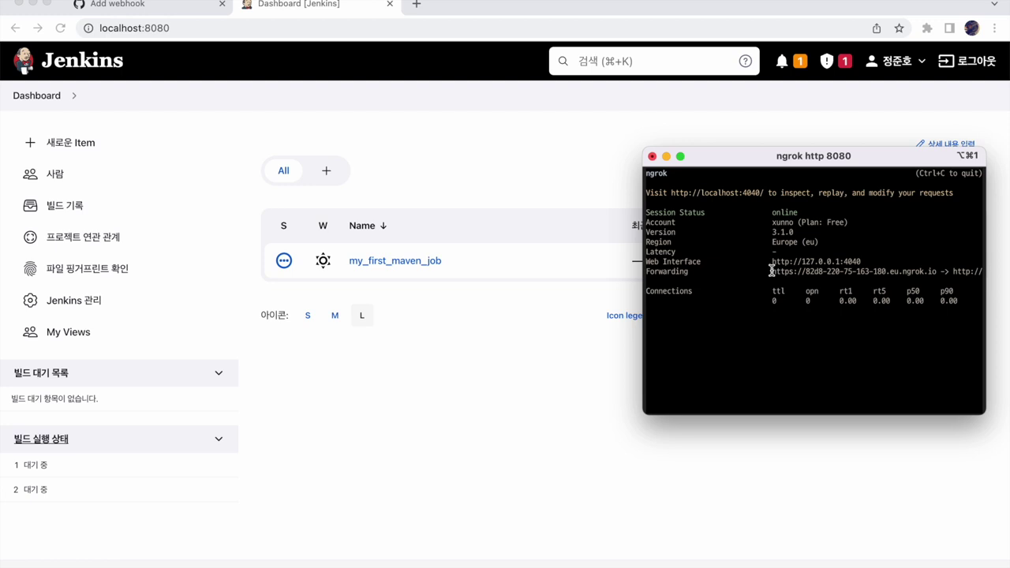
# Step: Copy the ngrok forwarding URL from the terminal, open it in a new browser tab and continue past the warning to the site
pyautogui.moveTo(775, 271); pyautogui.dragTo(935, 275)
pyautogui.press('super+c')
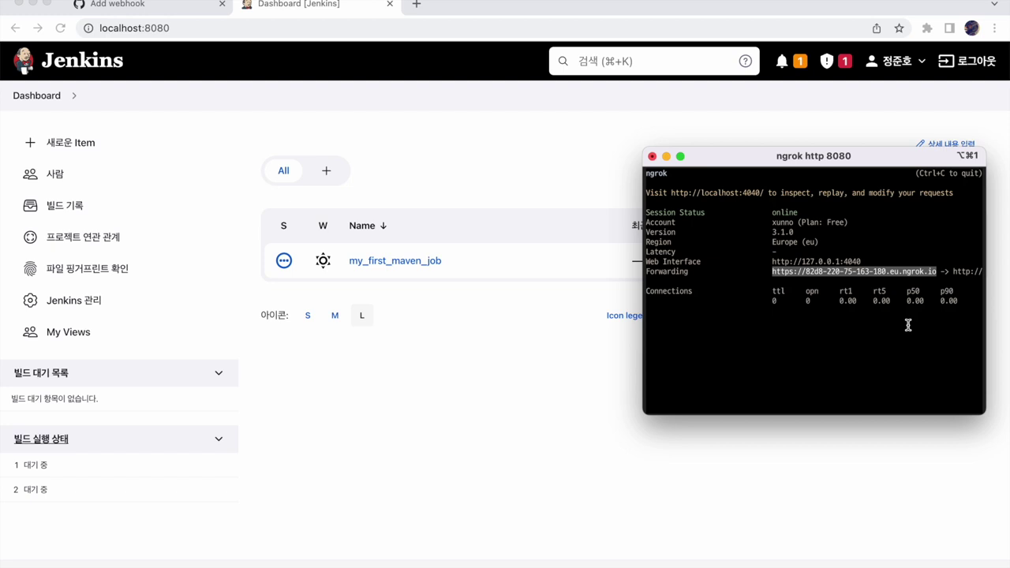
pyautogui.click(416, 5)
pyautogui.press('super+v')
pyautogui.press('Return')
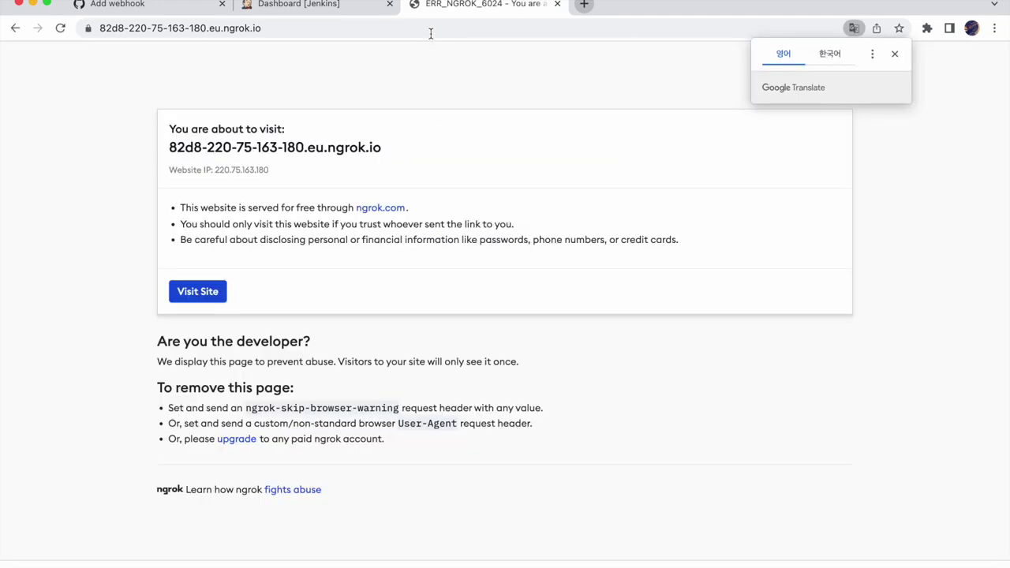
pyautogui.click(225, 287)
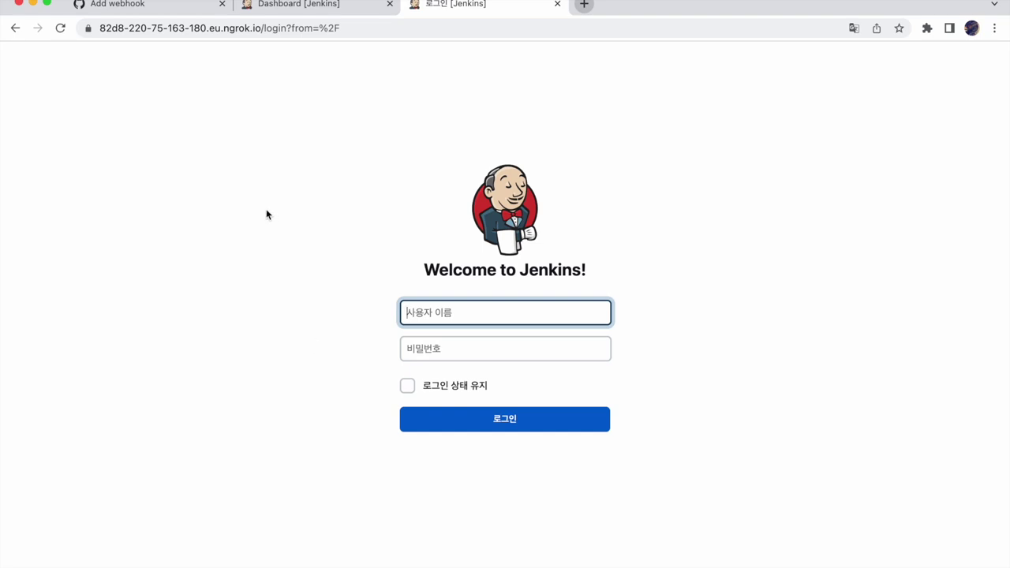
pyautogui.click(180, 10)
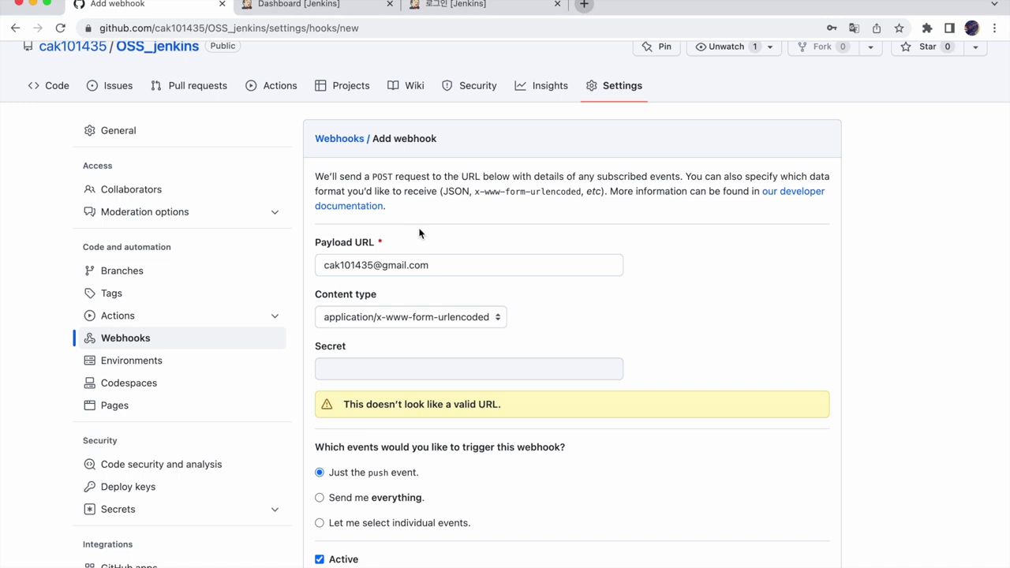
pyautogui.moveTo(430, 266); pyautogui.dragTo(296, 261)
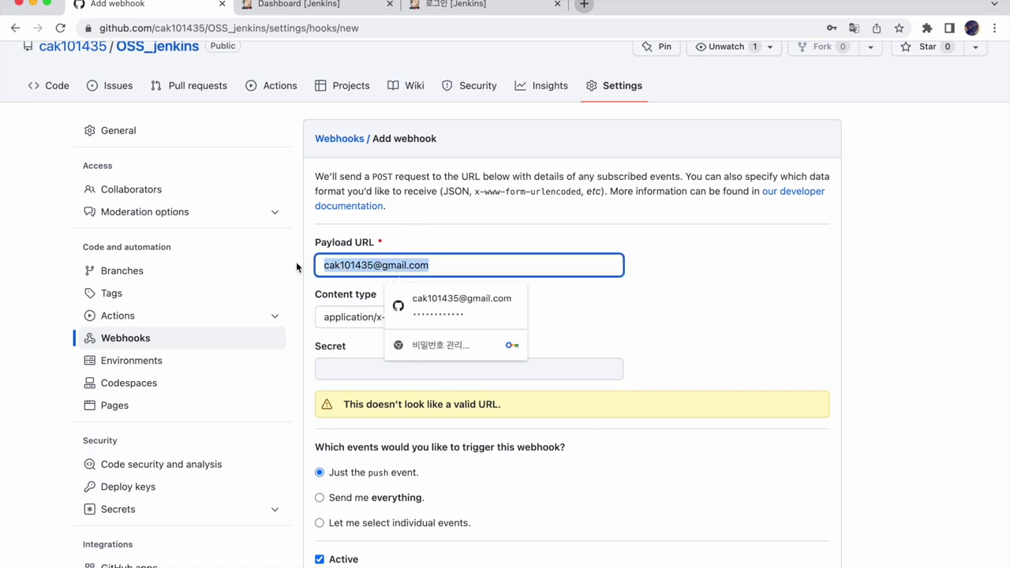
pyautogui.press('super+v')
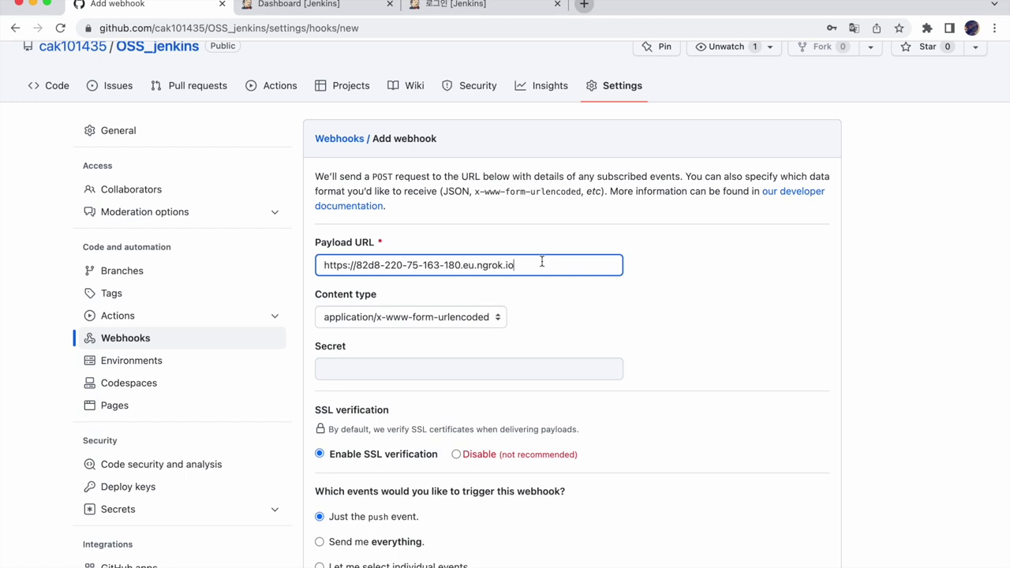
pyautogui.write('/github-webhooks')
pyautogui.press('BackSpace')
pyautogui.write('/')
pyautogui.scroll(-4, 453, 325)
pyautogui.scroll(-1, 394, 359)
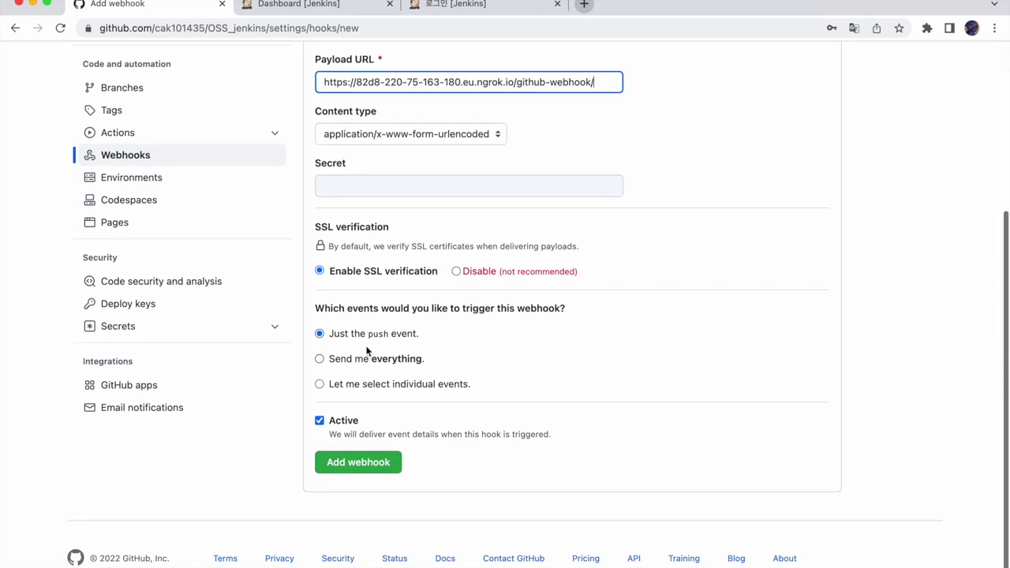
# Step: Set the webhook's content type to application/json, add the webhook and decline saving the password in the browser
pyautogui.click(421, 134)
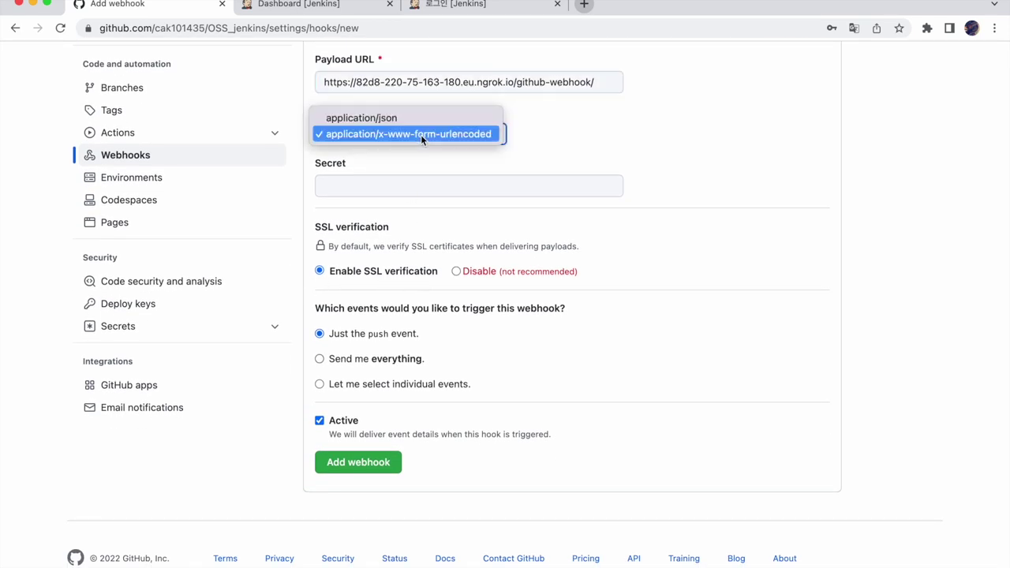
pyautogui.click(429, 121)
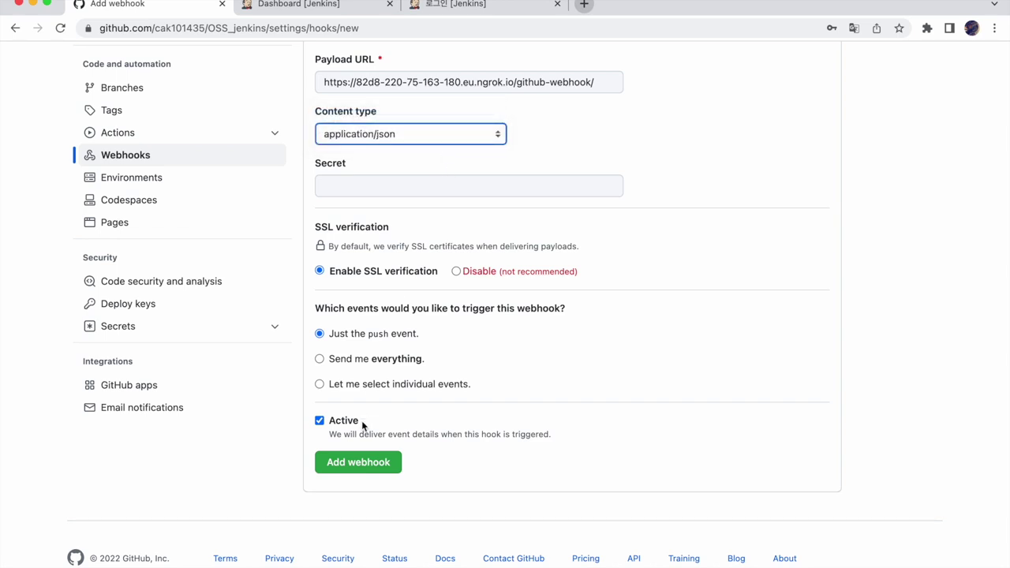
pyautogui.click(357, 463)
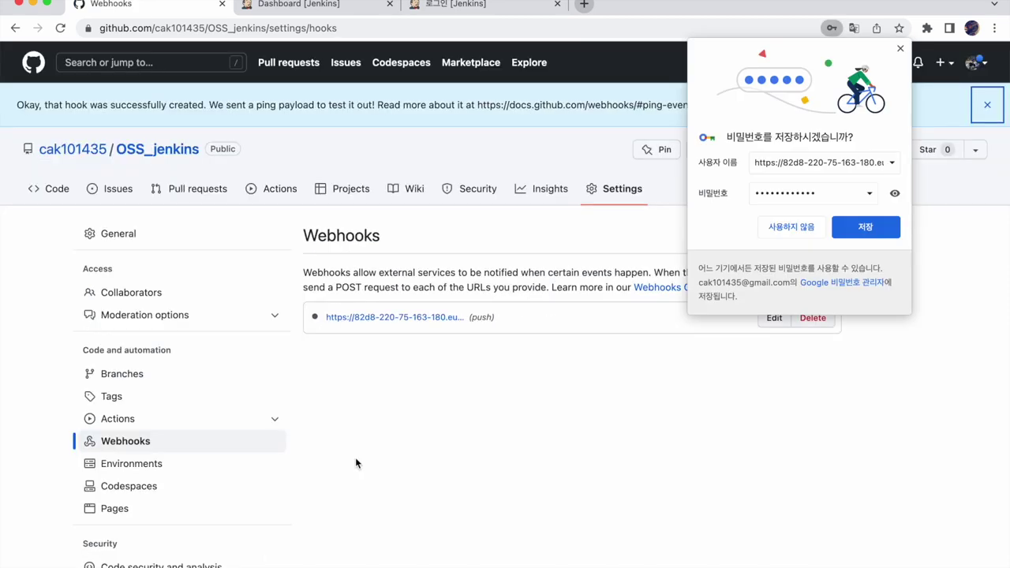
pyautogui.click(791, 227)
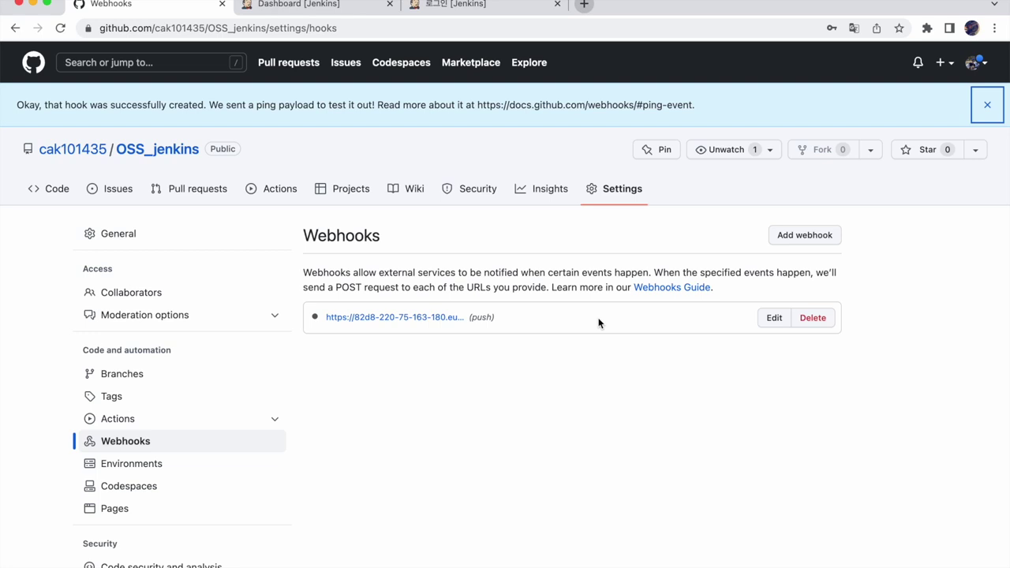
# Step: Switch to iTerm, check the HTTP requests logged by ngrok for the webhook delivery, and return to the browser
pyautogui.press('super+space')
pyautogui.write('iterm')
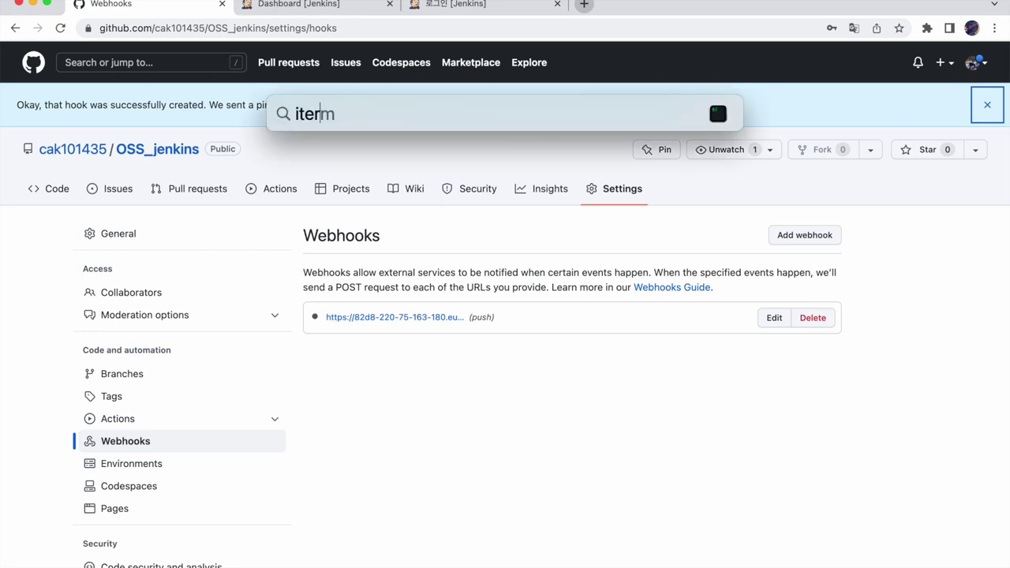
pyautogui.press('Return')
pyautogui.click(755, 353)
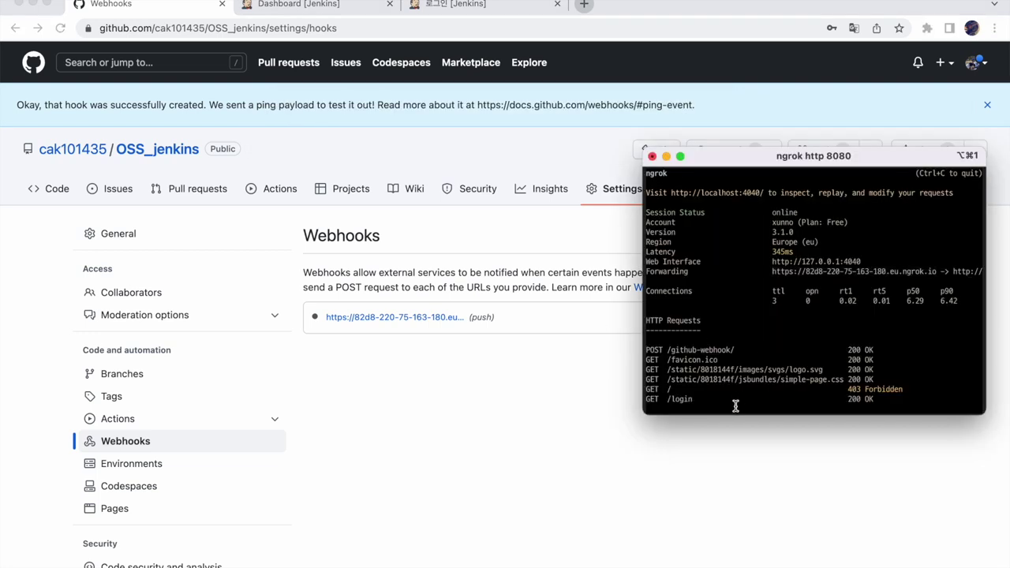
pyautogui.press('super+Tab')
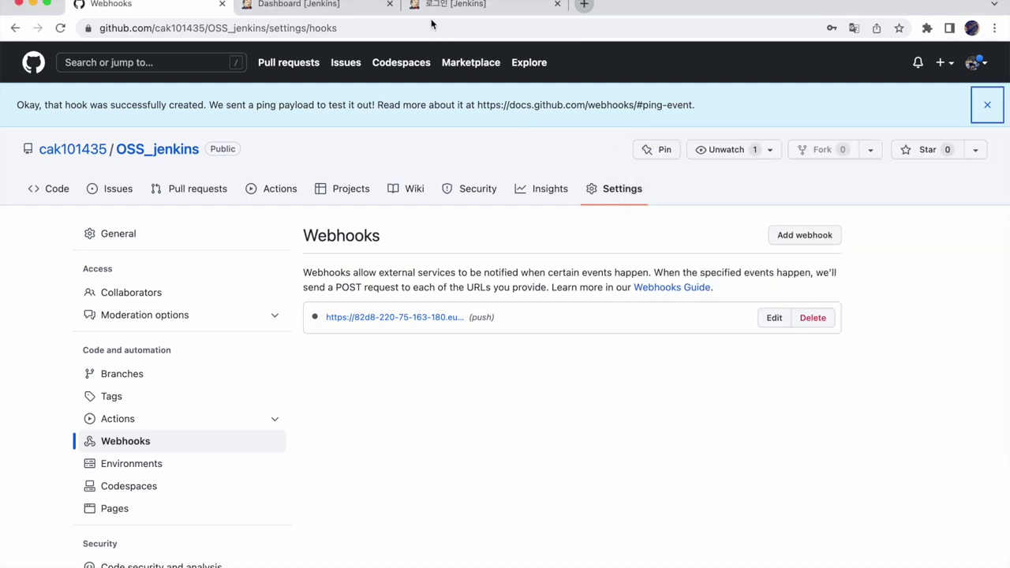
# Step: Create a Jenkins Freestyle project named OSS_jenkins from the local dashboard
pyautogui.click(354, 6)
pyautogui.click(464, 9)
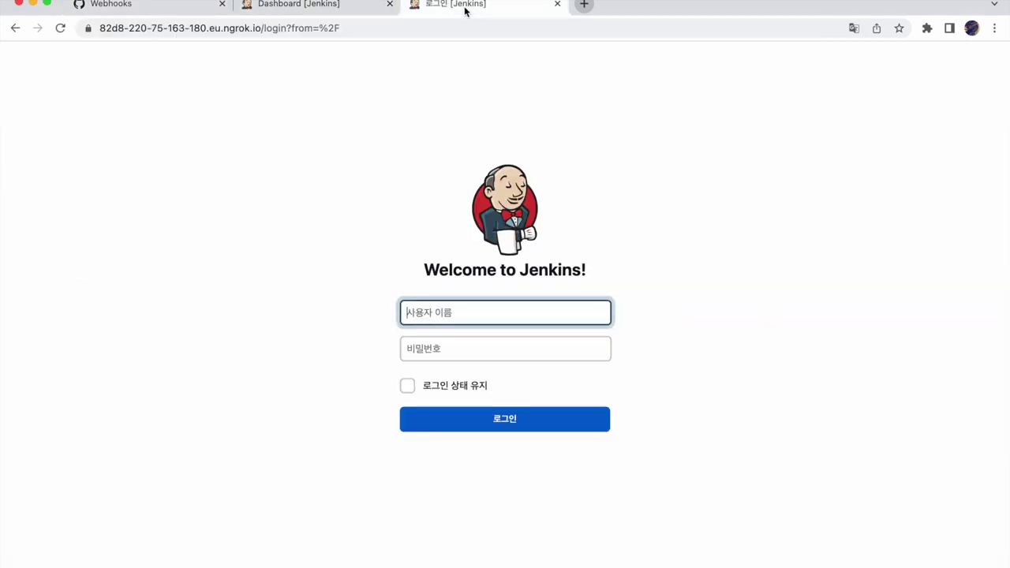
pyautogui.click(343, 10)
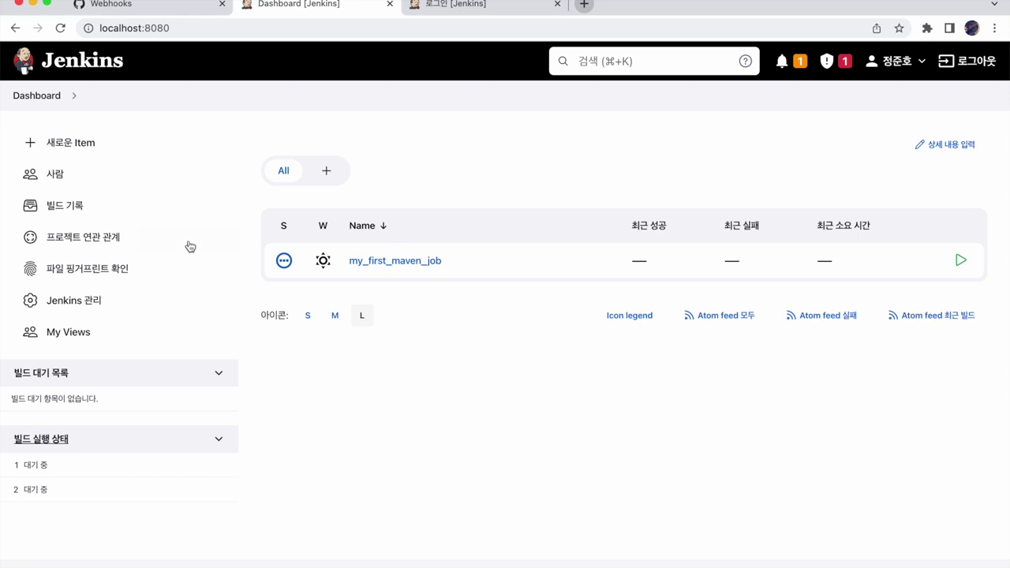
pyautogui.click(118, 140)
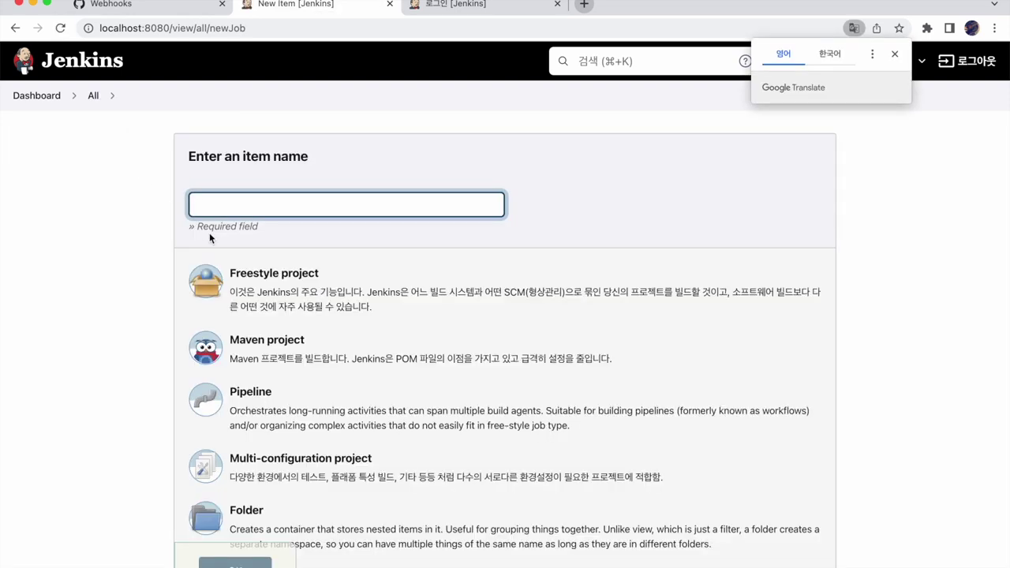
pyautogui.click(254, 204)
pyautogui.write('oss_jenkins')
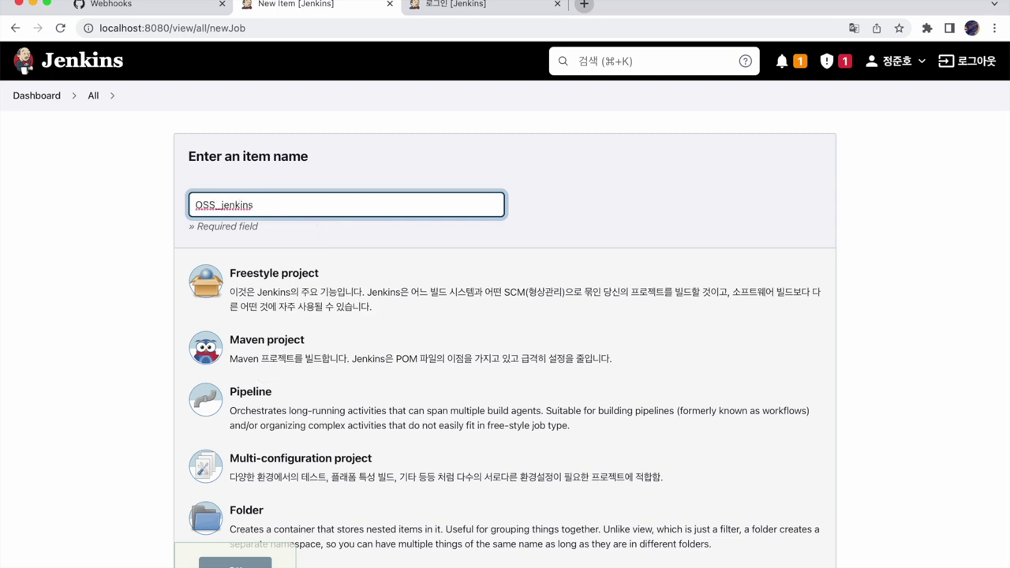
pyautogui.click(289, 298)
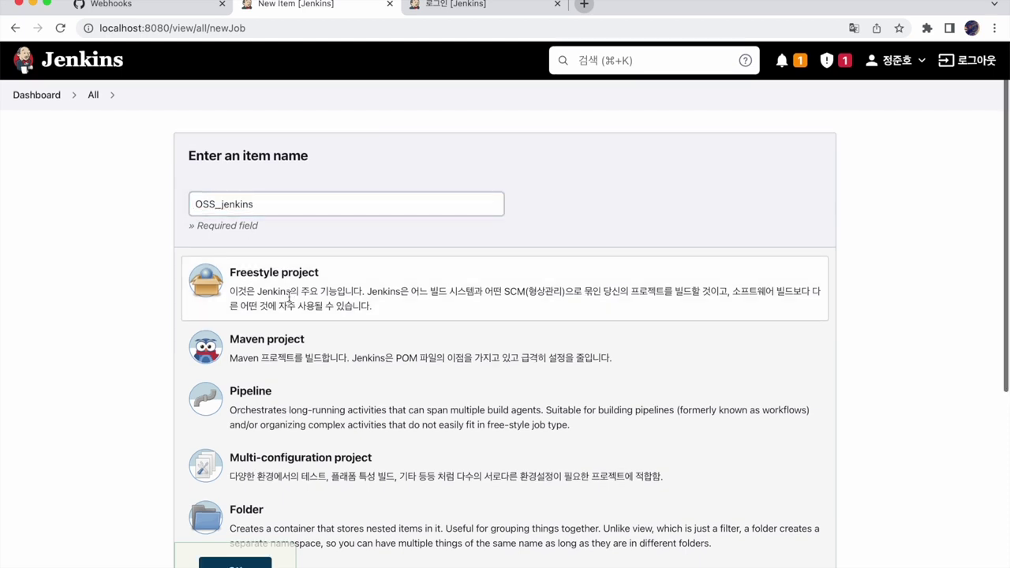
pyautogui.scroll(-3, 289, 300)
pyautogui.click(235, 564)
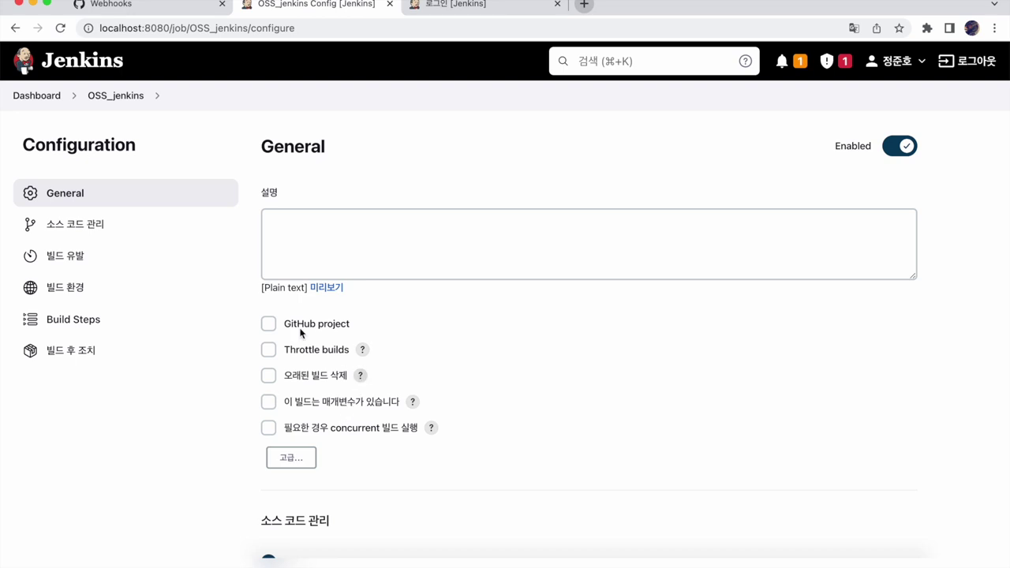
# Step: Use Git for the project's source code management, with the HTTPS clone URL of the OSS_jenkins GitHub repository as repository URL
pyautogui.click(113, 226)
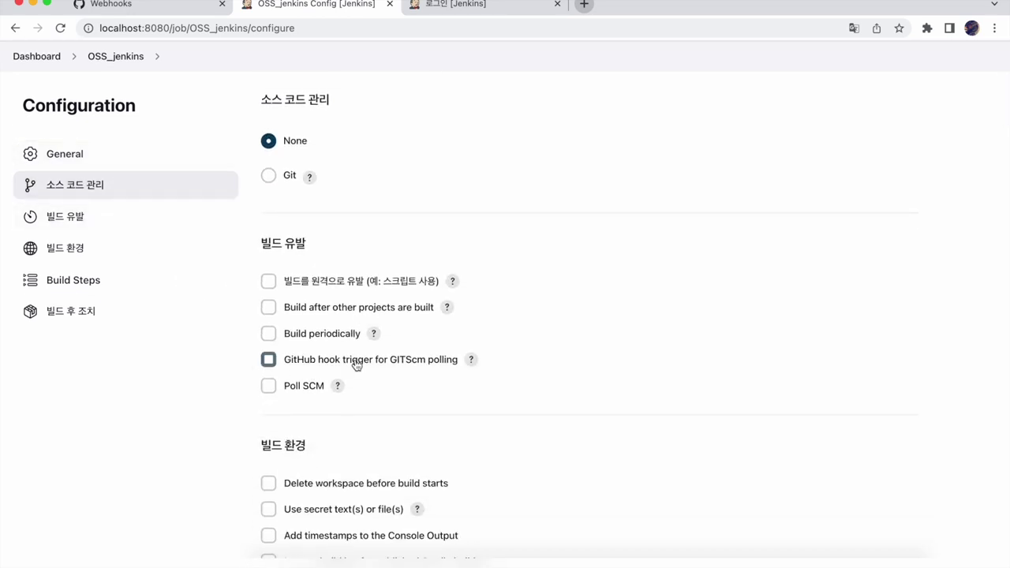
pyautogui.click(269, 176)
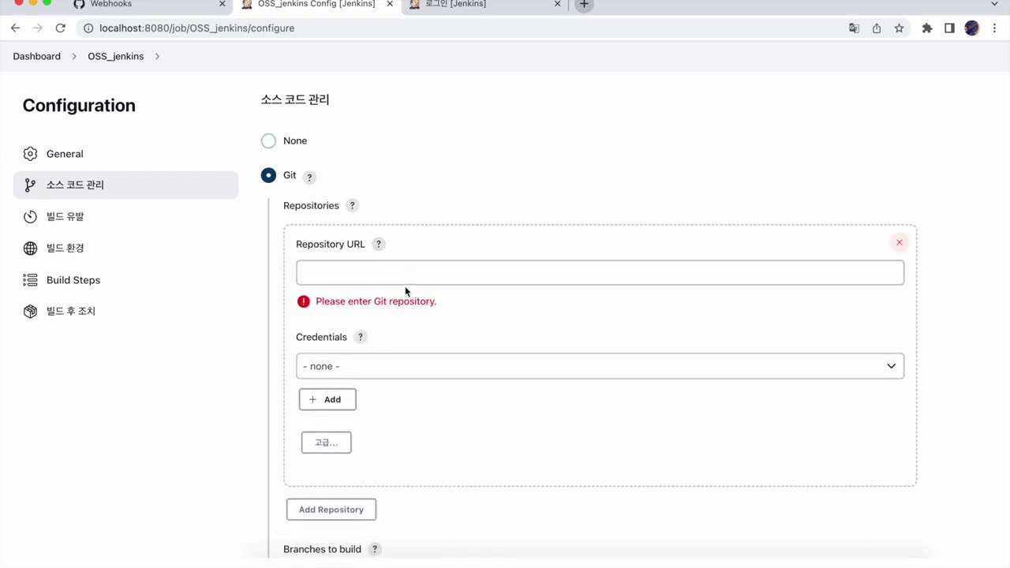
pyautogui.click(405, 281)
pyautogui.click(164, 7)
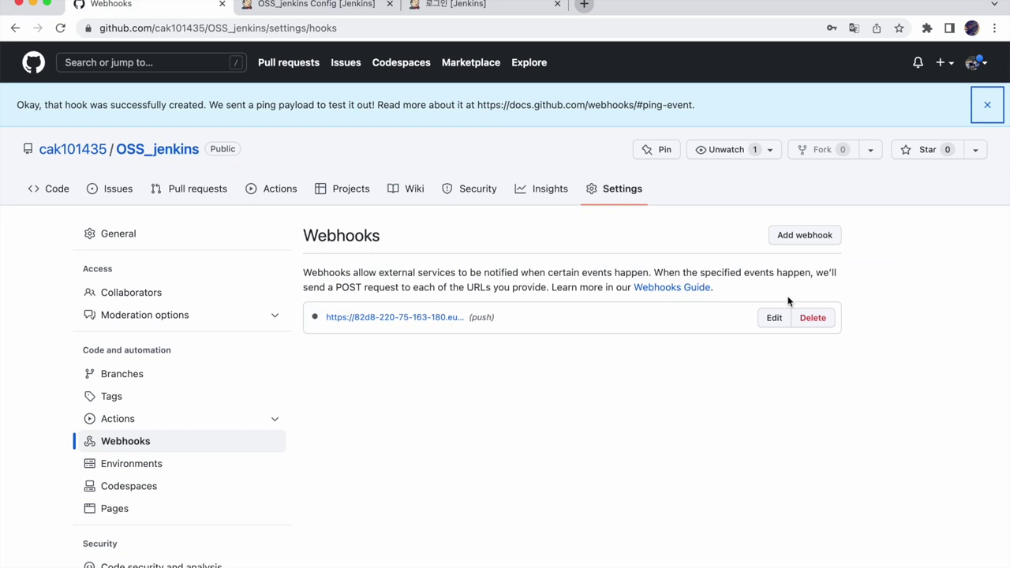
pyautogui.click(173, 153)
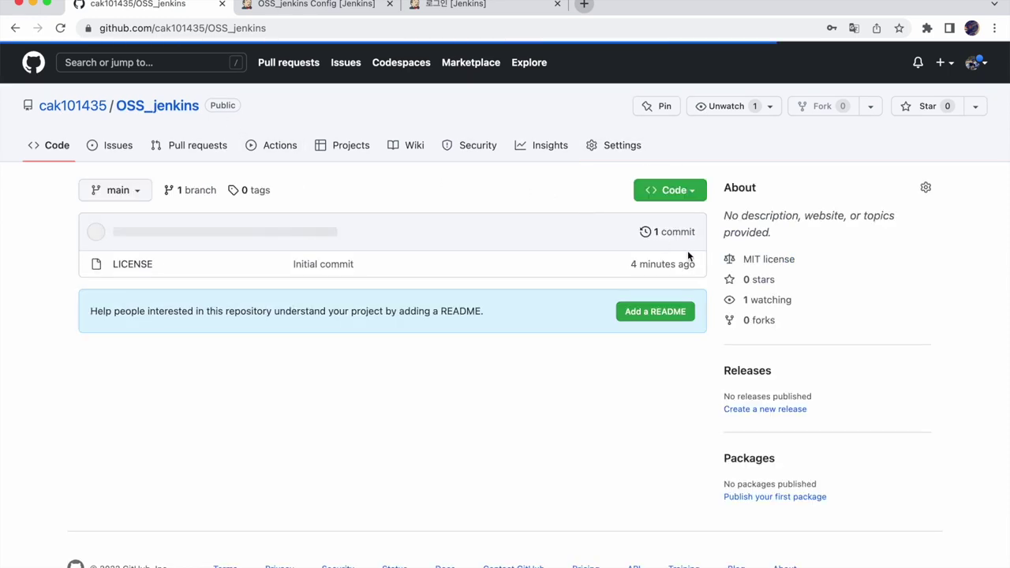
pyautogui.click(689, 194)
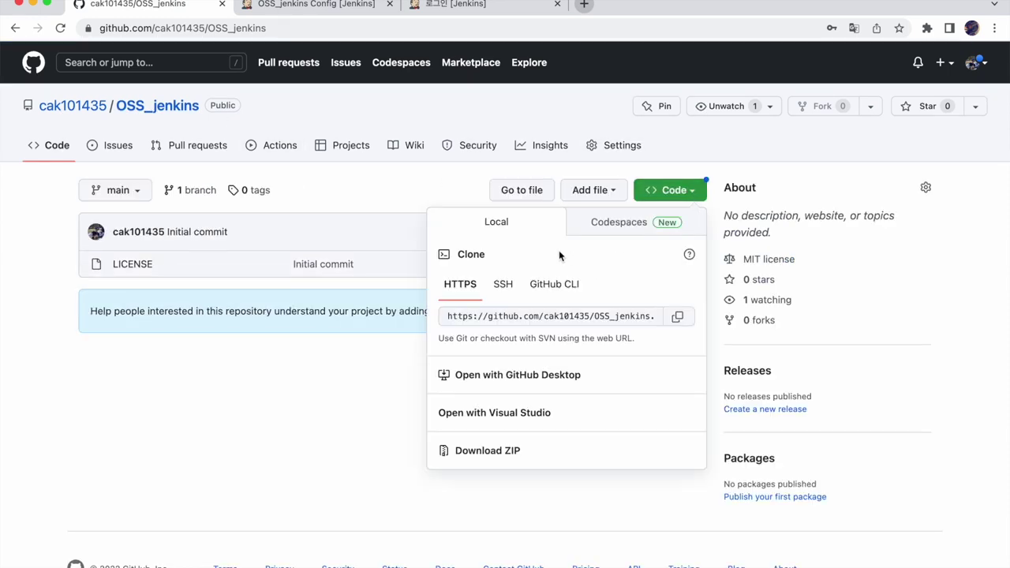
pyautogui.click(677, 316)
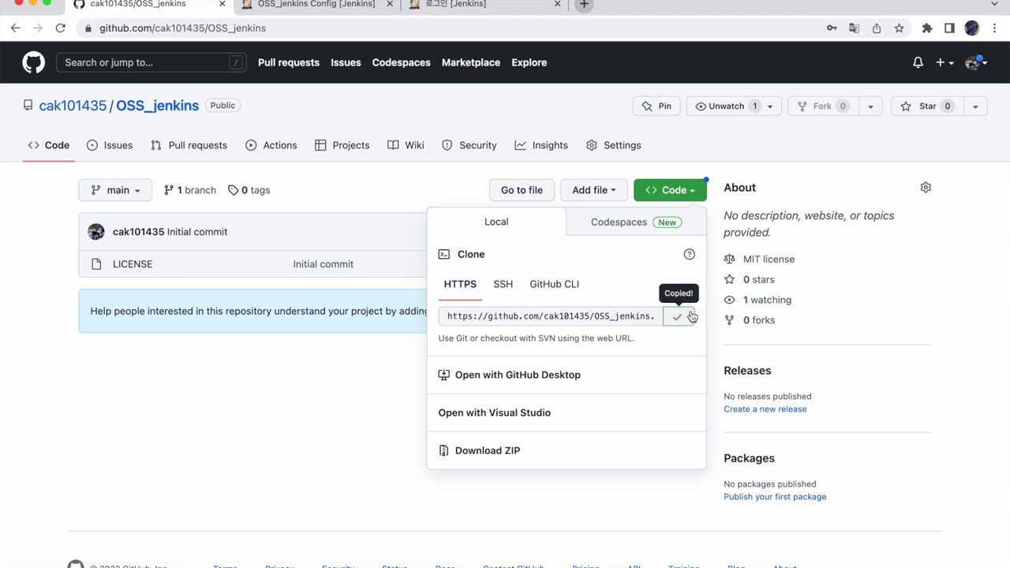
pyautogui.click(338, 7)
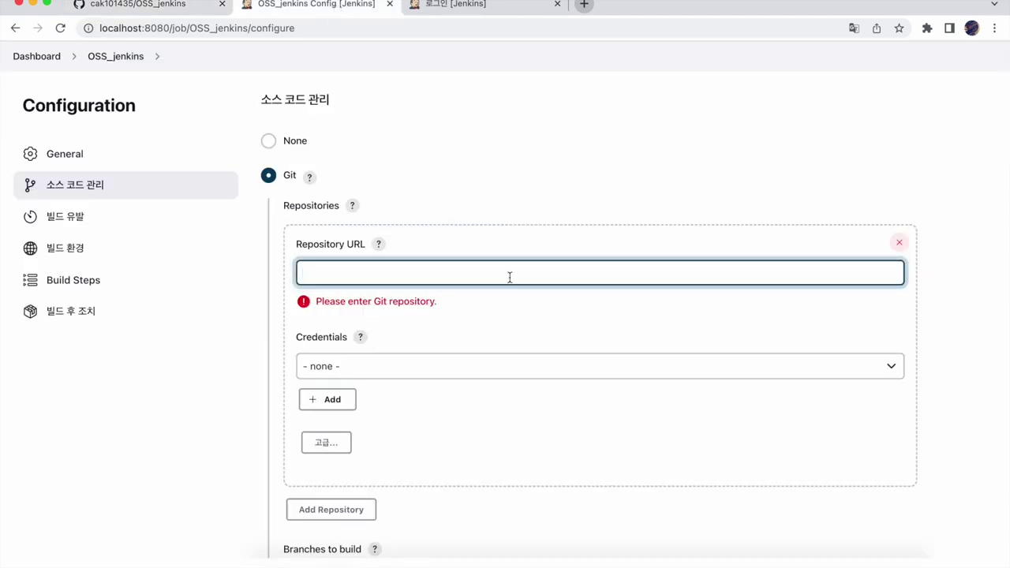
pyautogui.press('super+v')
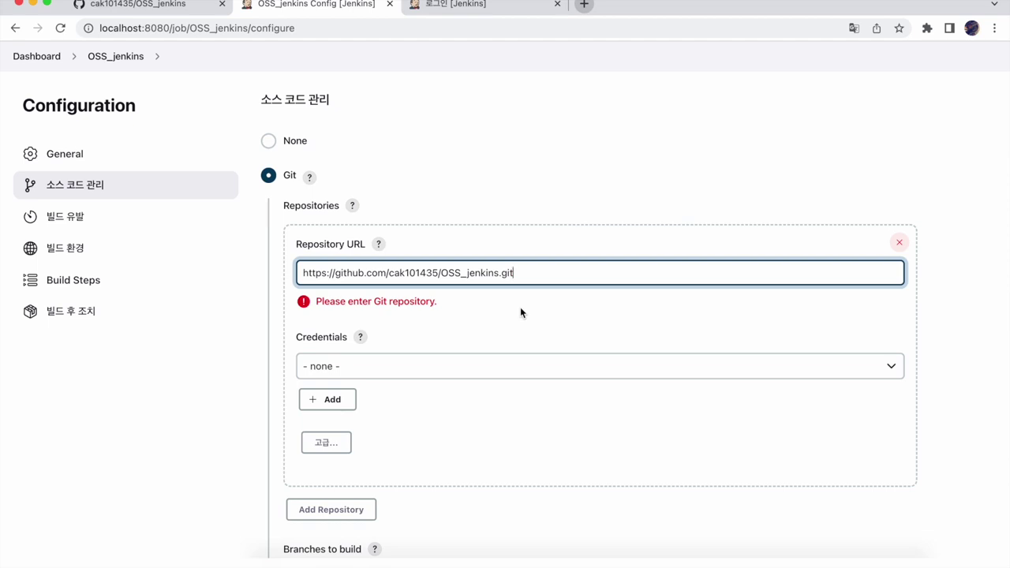
# Step: Choose the stored GitHub account credentials for the Git repository
pyautogui.click(430, 371)
pyautogui.click(420, 379)
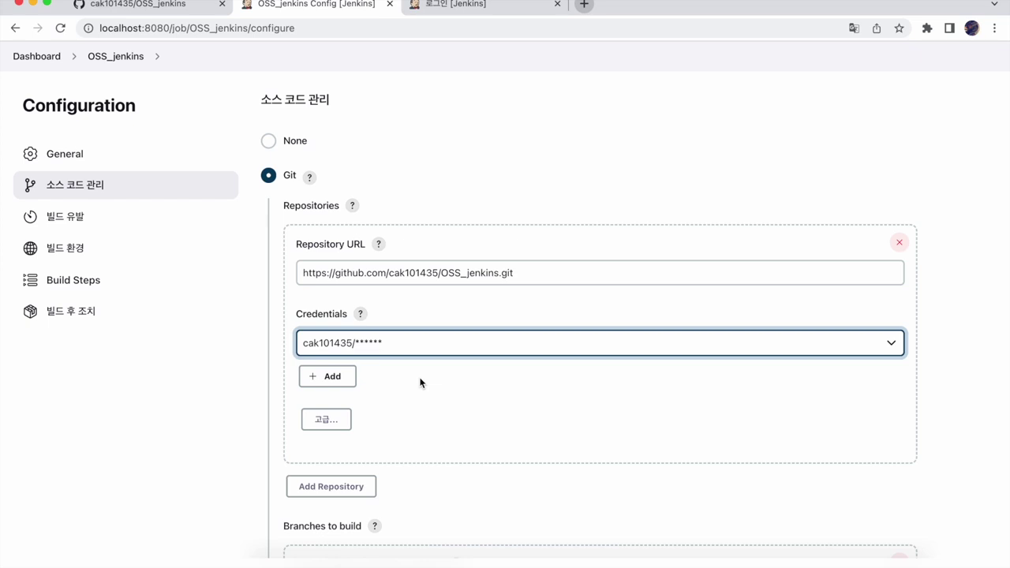
pyautogui.click(345, 376)
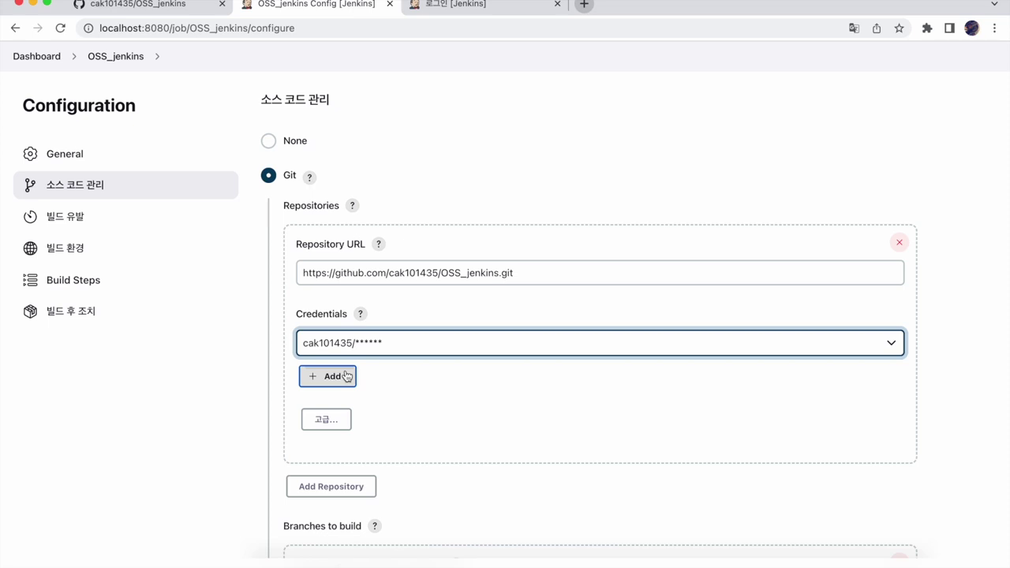
# Step: Check the default branch name on the GitHub repository page and set the Jenkins branch specifier to */main
pyautogui.scroll(-5, 354, 394)
pyautogui.click(359, 405)
pyautogui.click(138, 4)
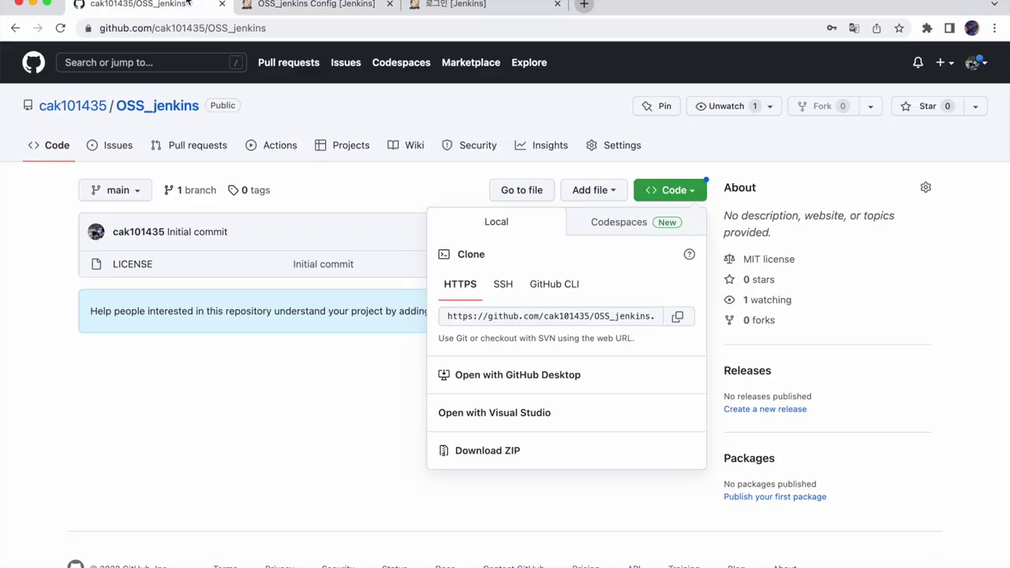
pyautogui.click(293, 10)
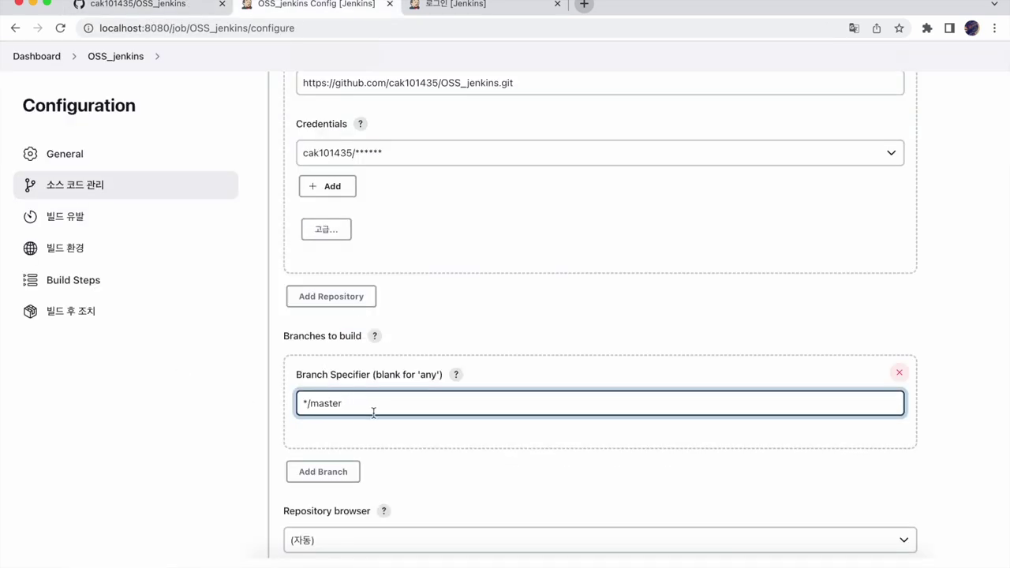
pyautogui.press('BackSpace')
pyautogui.press('BackSpace')
pyautogui.press('BackSpace')
pyautogui.press('BackSpace')
pyautogui.write('in')
# Step: Enable the GitHub hook trigger for GITScm polling as the project's build trigger
pyautogui.scroll(-8, 385, 488)
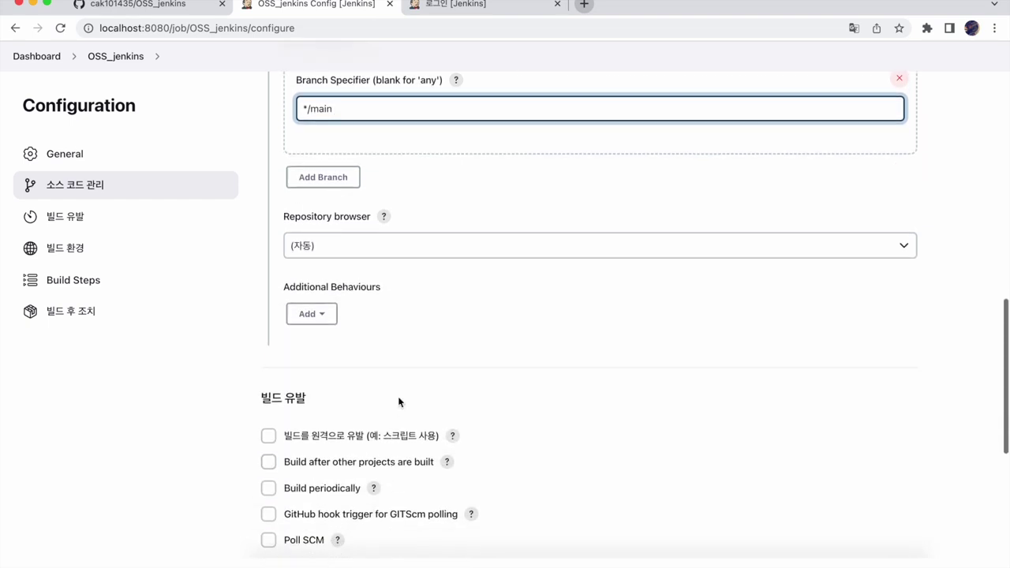
pyautogui.scroll(-2, 400, 390)
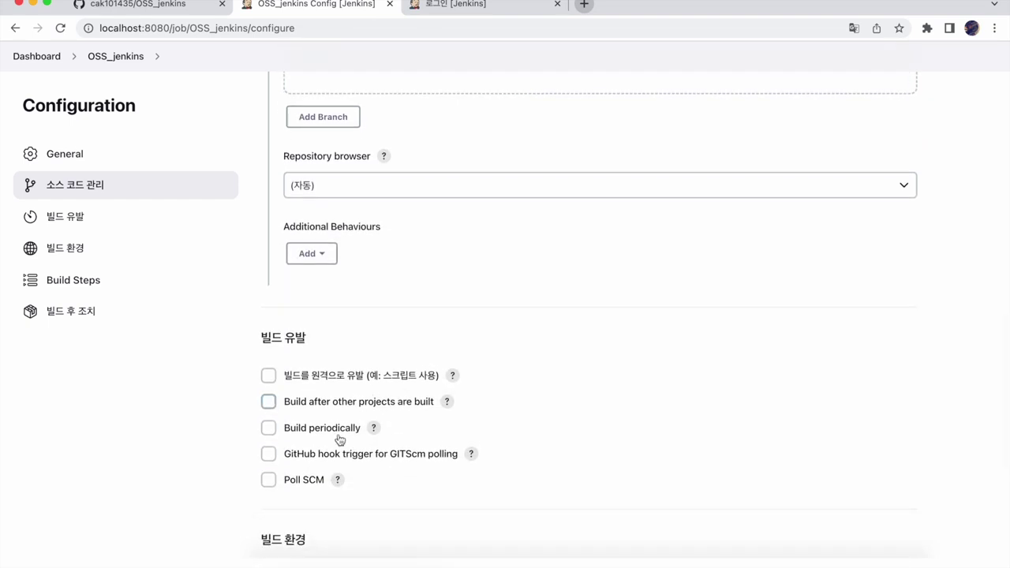
pyautogui.click(269, 457)
pyautogui.scroll(-5, 496, 360)
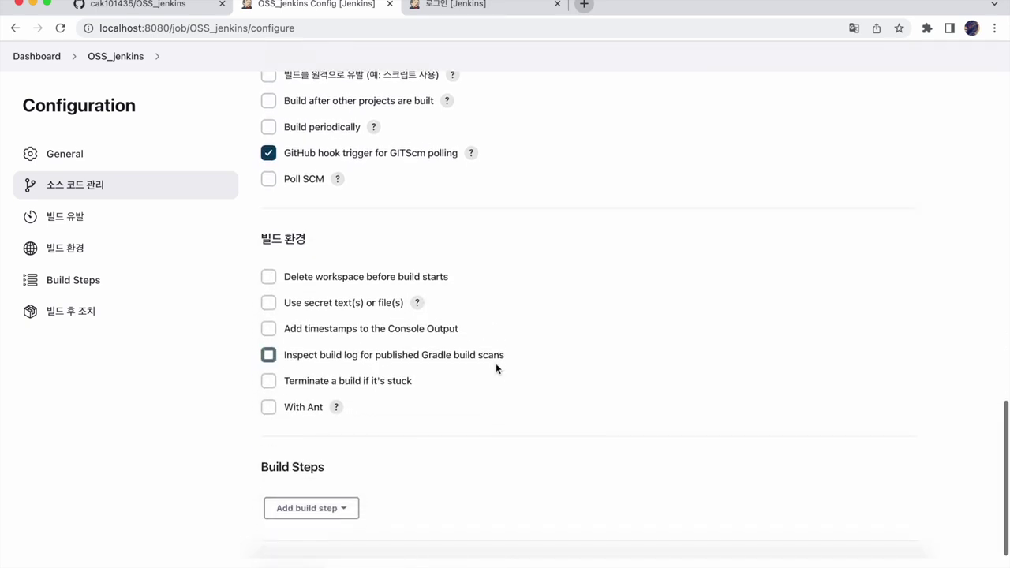
# Step: Save the OSS_jenkins project configuration without adding any build steps or post-build actions
pyautogui.scroll(-3, 496, 371)
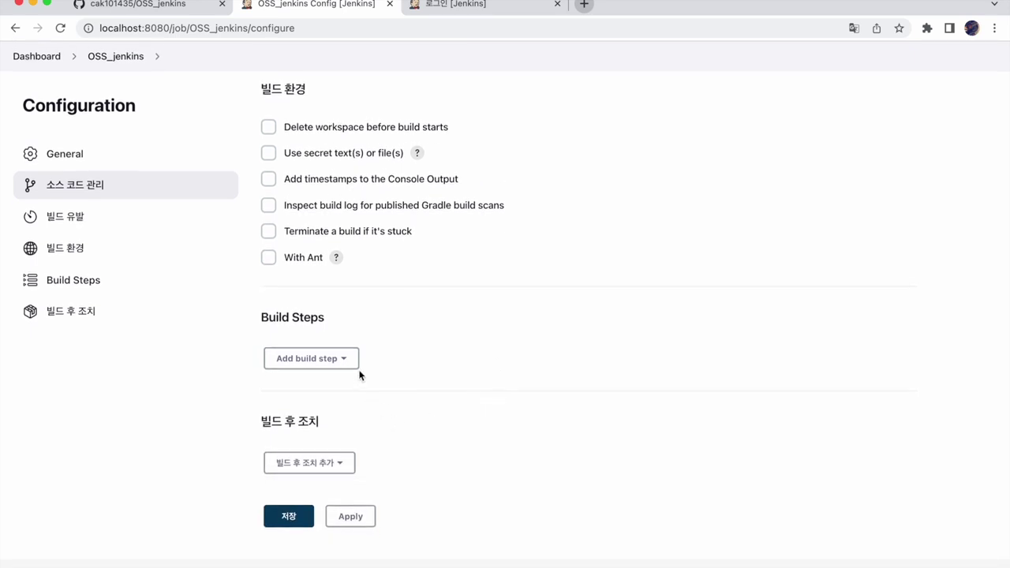
pyautogui.click(289, 516)
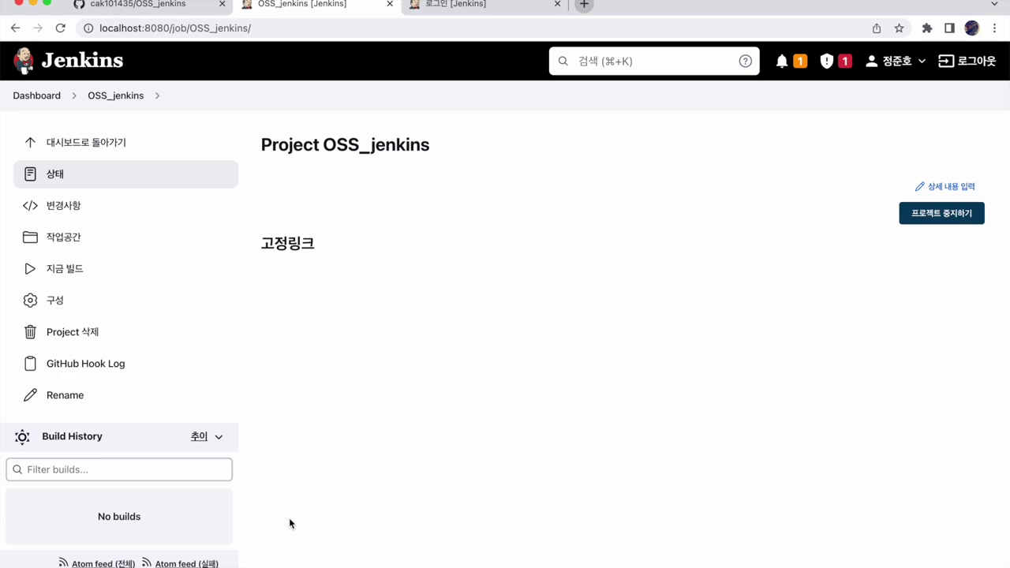
# Step: In the OSS_jenkins GitHub repository, start a new file on the main branch and name it readme.md
pyautogui.click(134, 6)
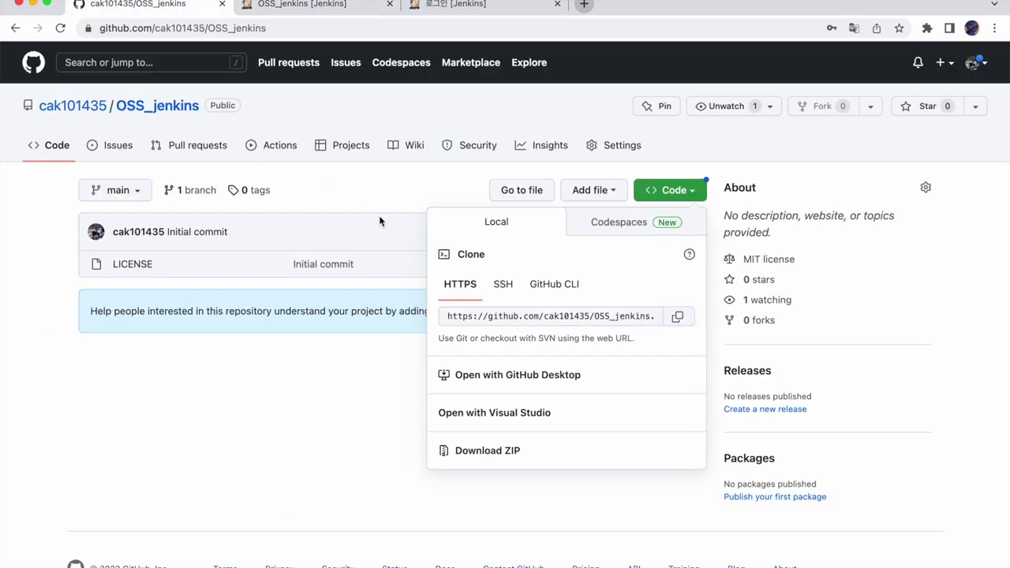
pyautogui.click(381, 206)
pyautogui.click(581, 190)
pyautogui.click(579, 227)
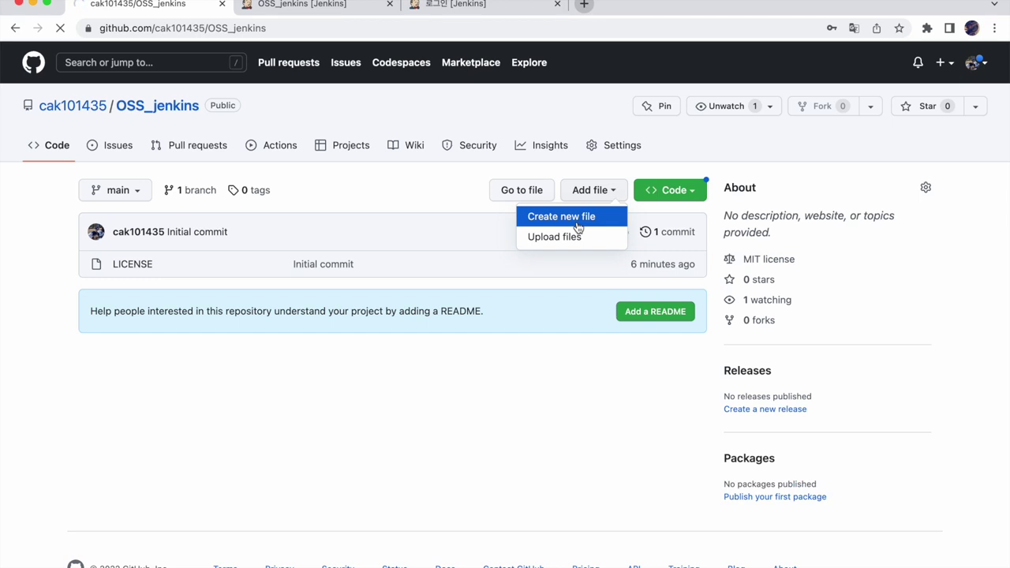
pyautogui.click(269, 194)
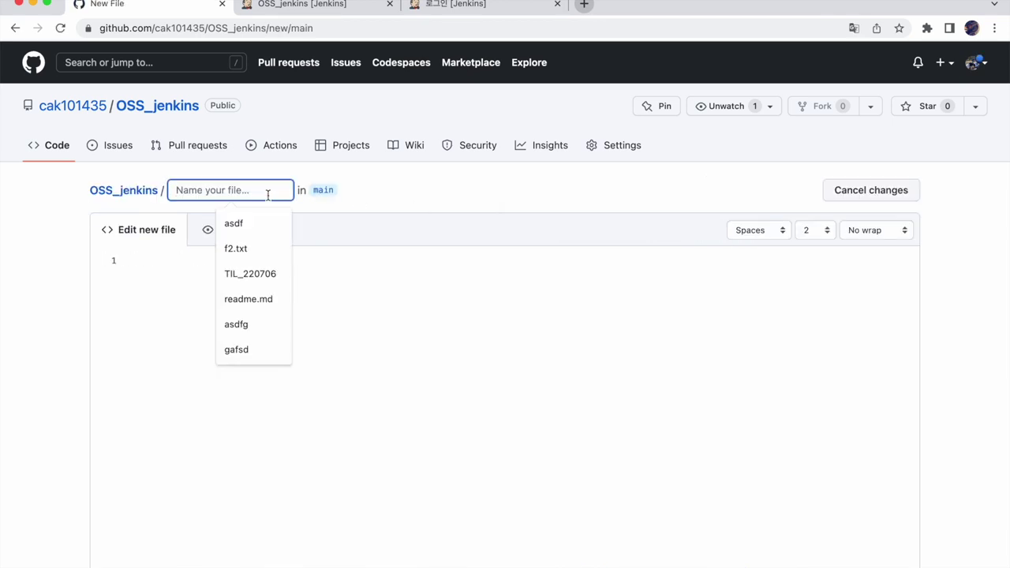
pyautogui.write('readme.md')
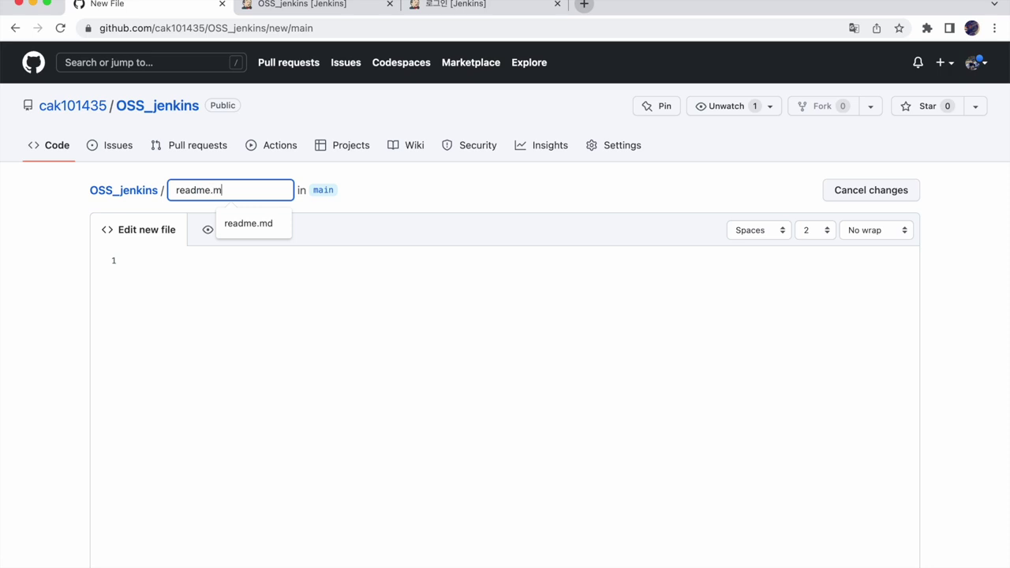
# Step: Enter "OSS JENKINS README" as the content of readme.md and commit the new file directly to the main branch
pyautogui.click(352, 303)
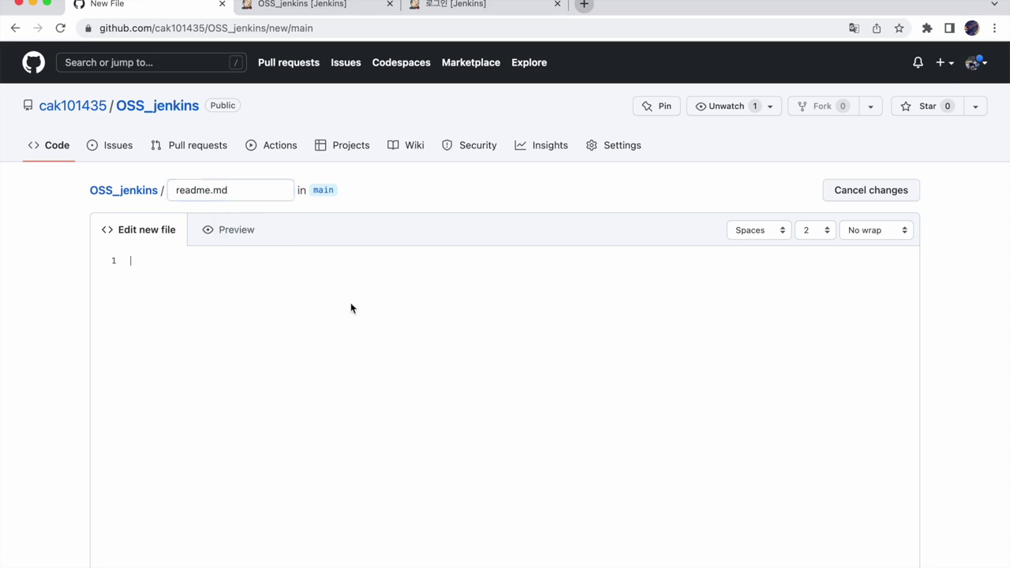
pyautogui.write('OSS JENKINS README')
pyautogui.scroll(-10, 329, 362)
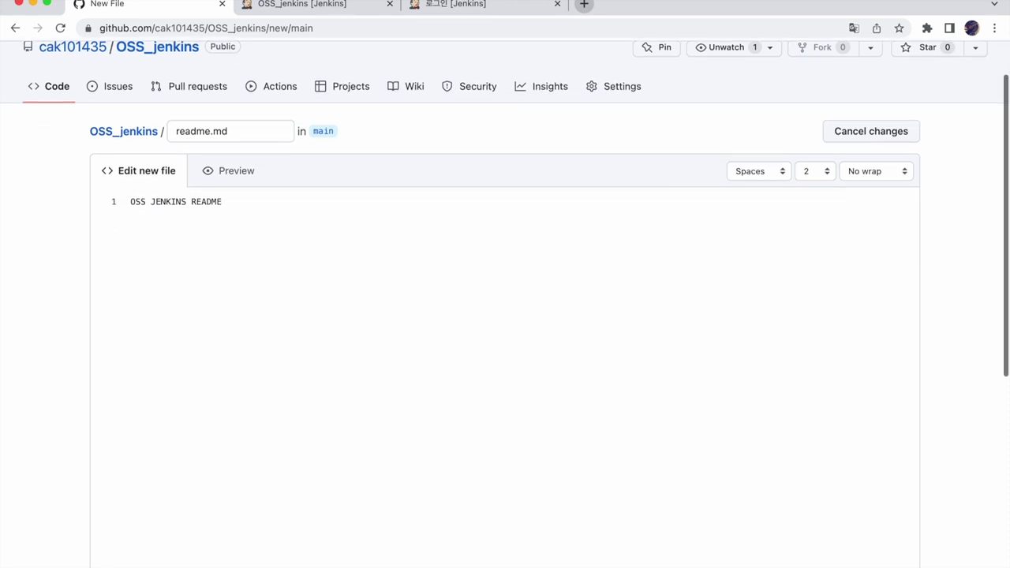
pyautogui.click(313, 452)
pyautogui.scroll(3, 379, 332)
pyautogui.click(412, 269)
pyautogui.scroll(-6, 412, 276)
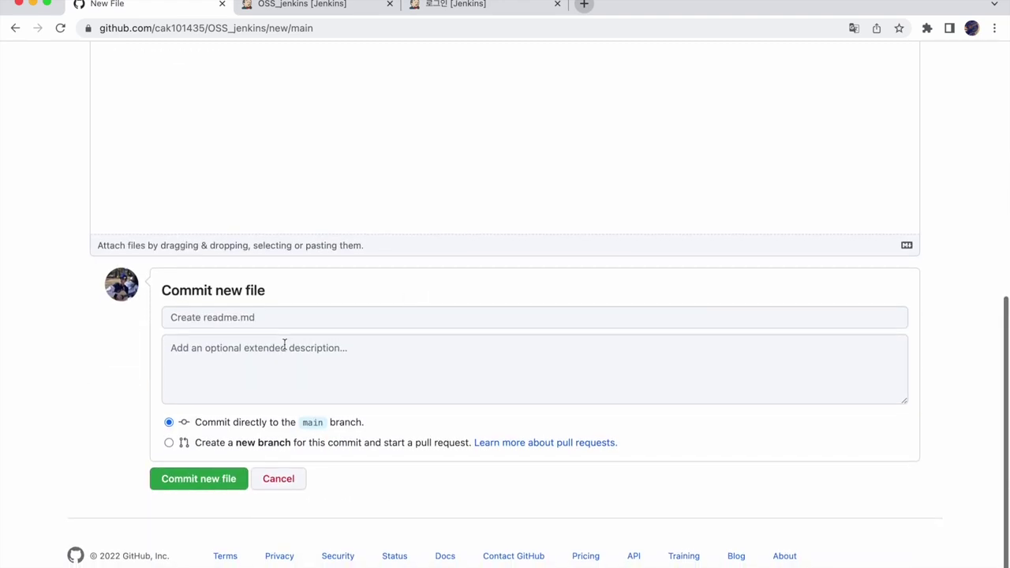
pyautogui.click(202, 487)
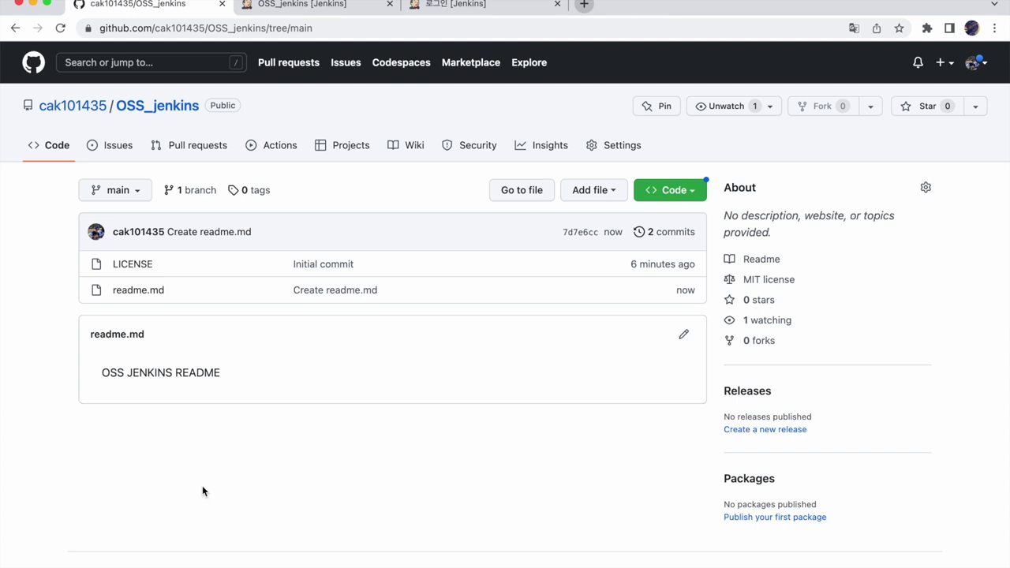
# Step: Return to the OSS_jenkins project in Jenkins, open build #1 and examine its console output
pyautogui.click(318, 7)
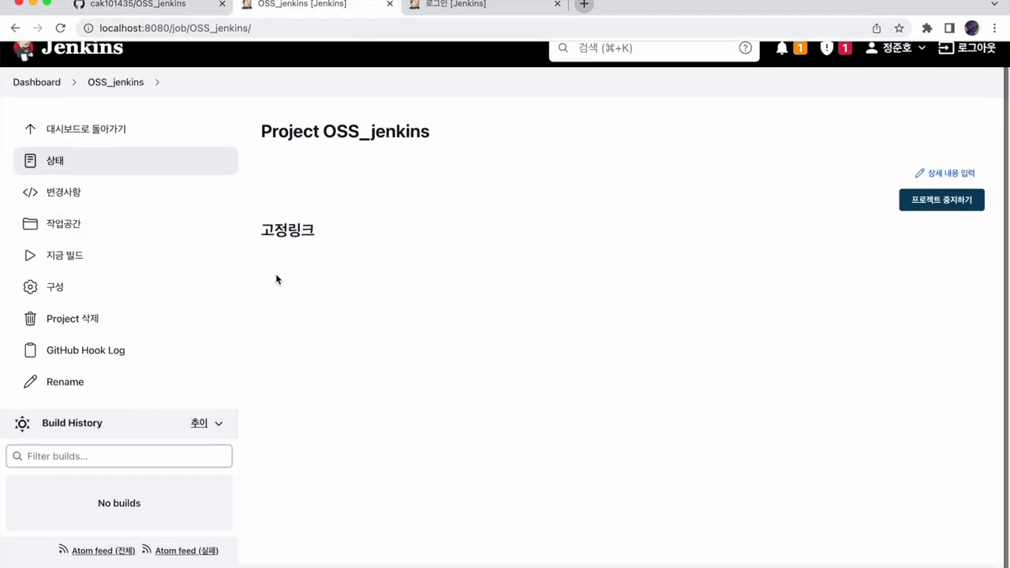
pyautogui.moveTo(167, 472)
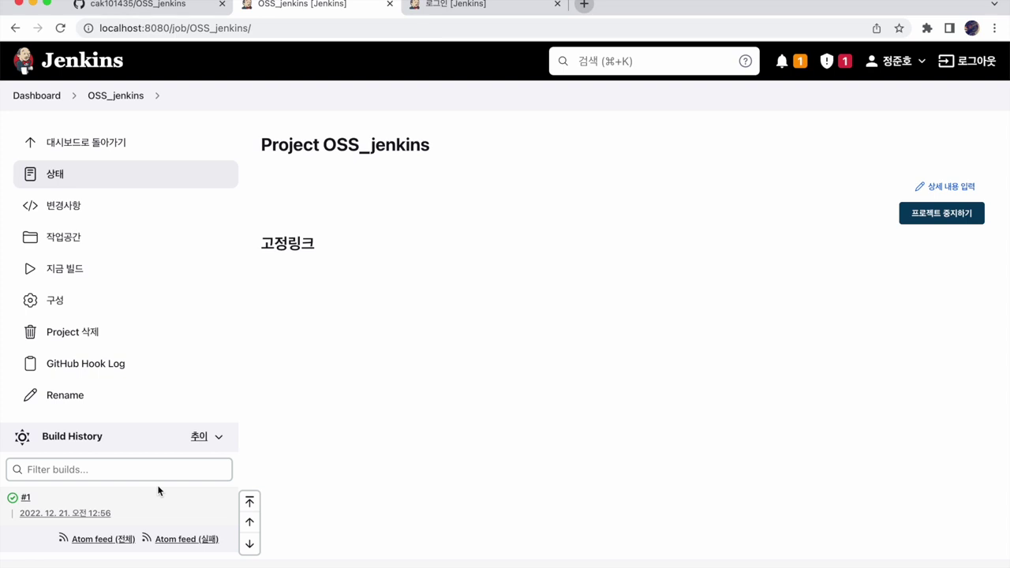
pyautogui.click(101, 515)
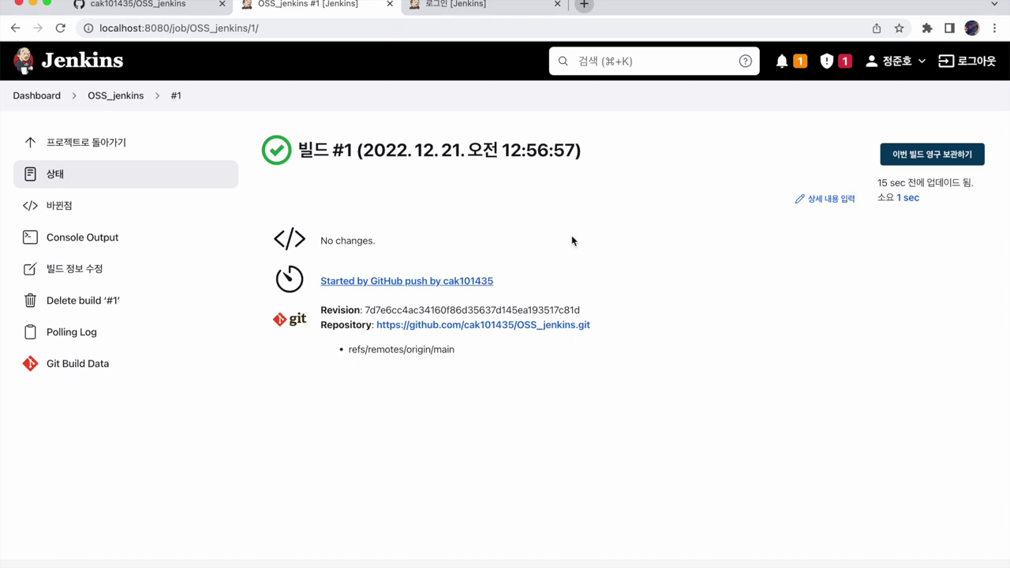
pyautogui.click(129, 237)
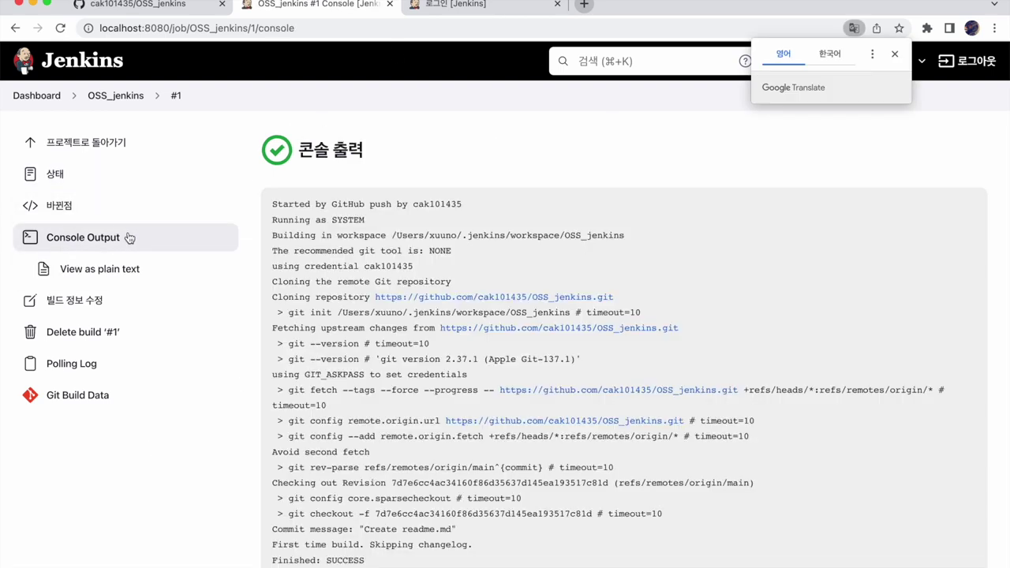
pyautogui.scroll(-1, 432, 327)
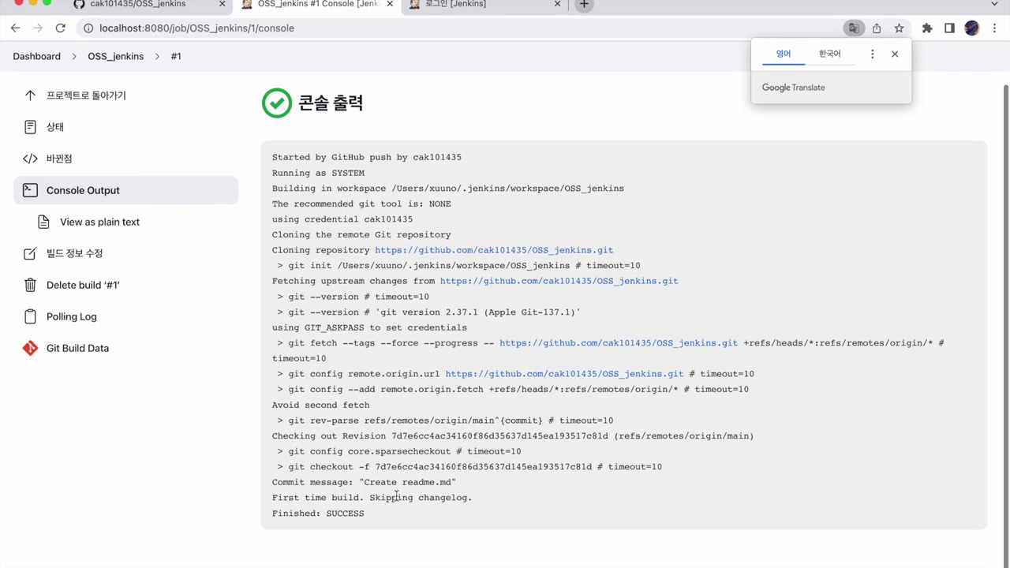